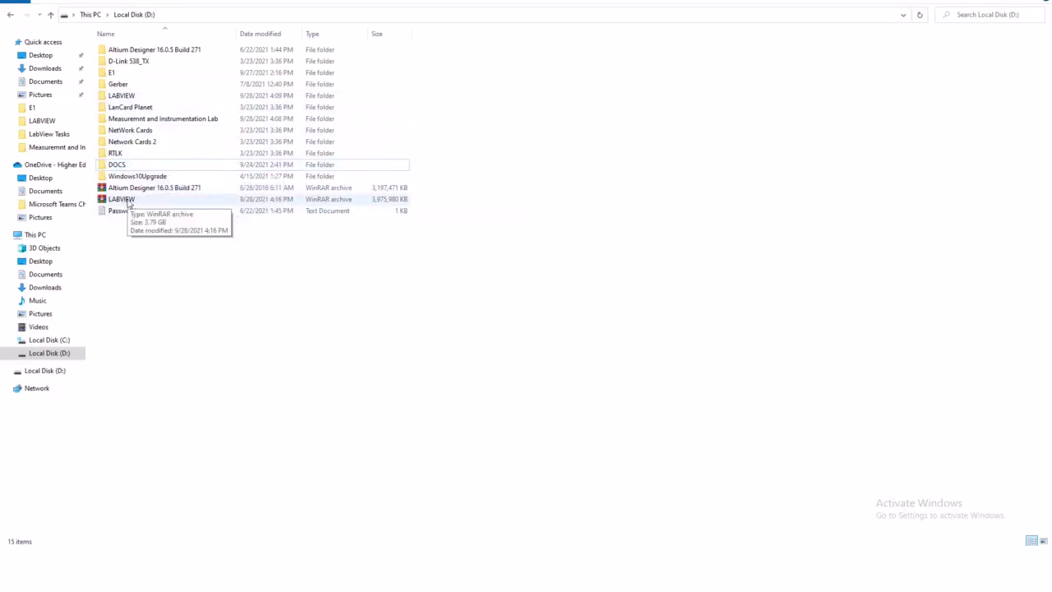
- Open the LABVIEW folder on drive D: and refresh it to list the setup files
click(128, 202)
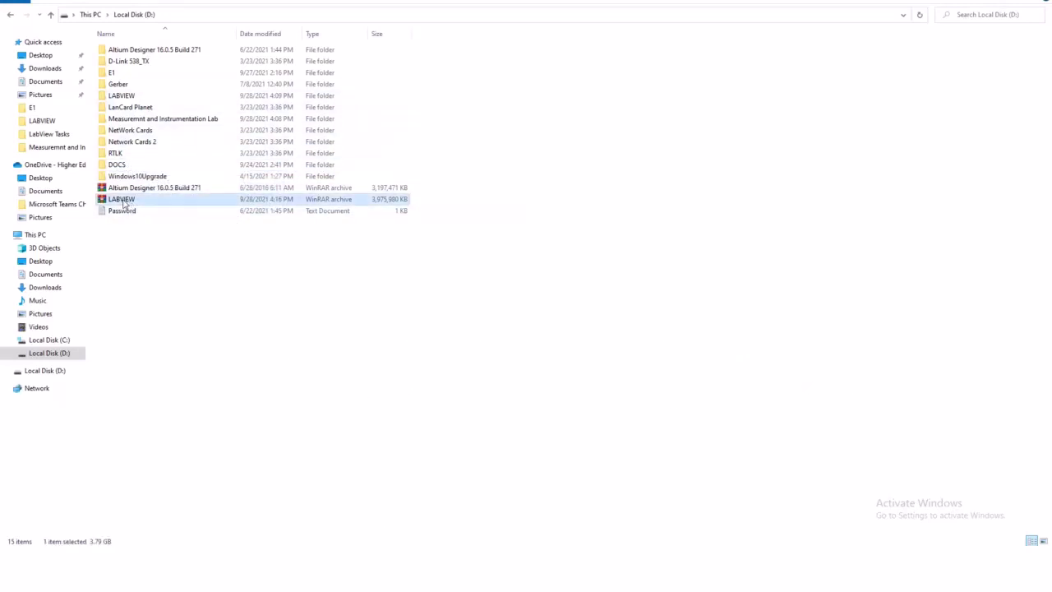
double_click(121, 97)
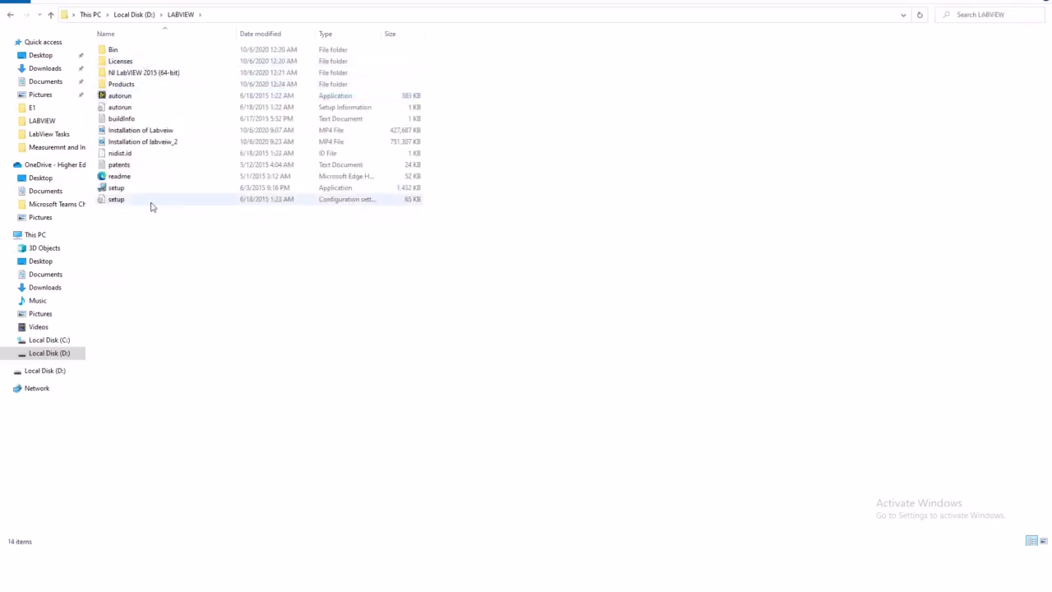
right_click(476, 206)
click(518, 251)
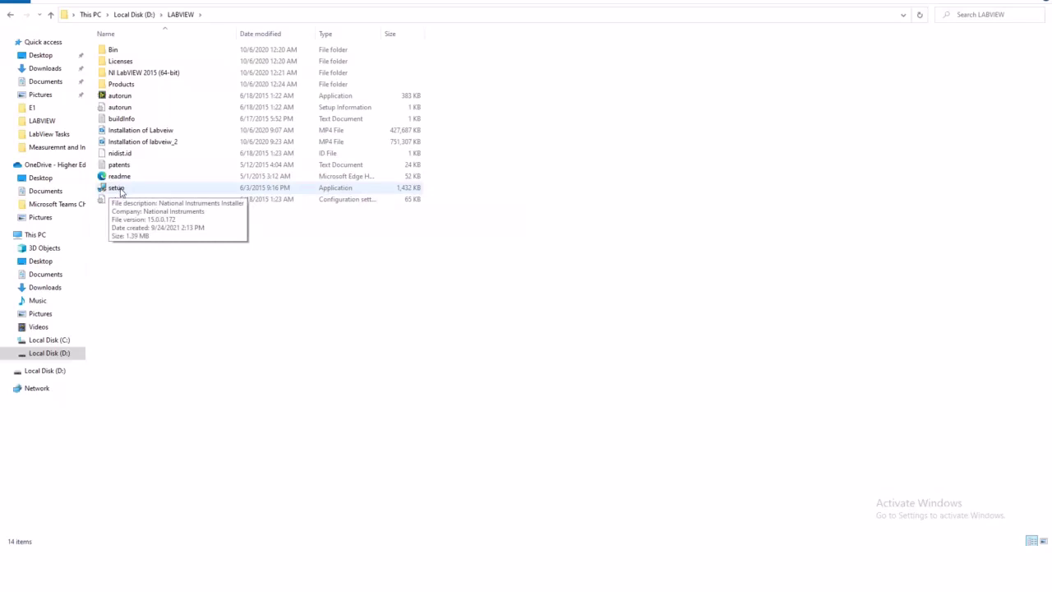
- Run LabVIEW setup, enter the full name, and clear the pre-filled LabVIEW serial number
double_click(120, 190)
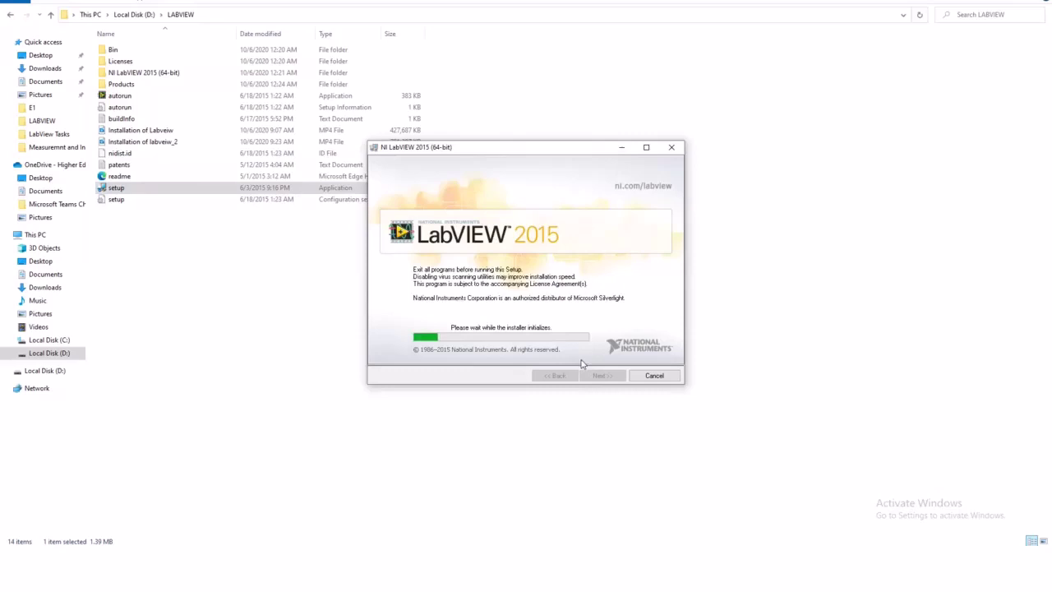
click(606, 376)
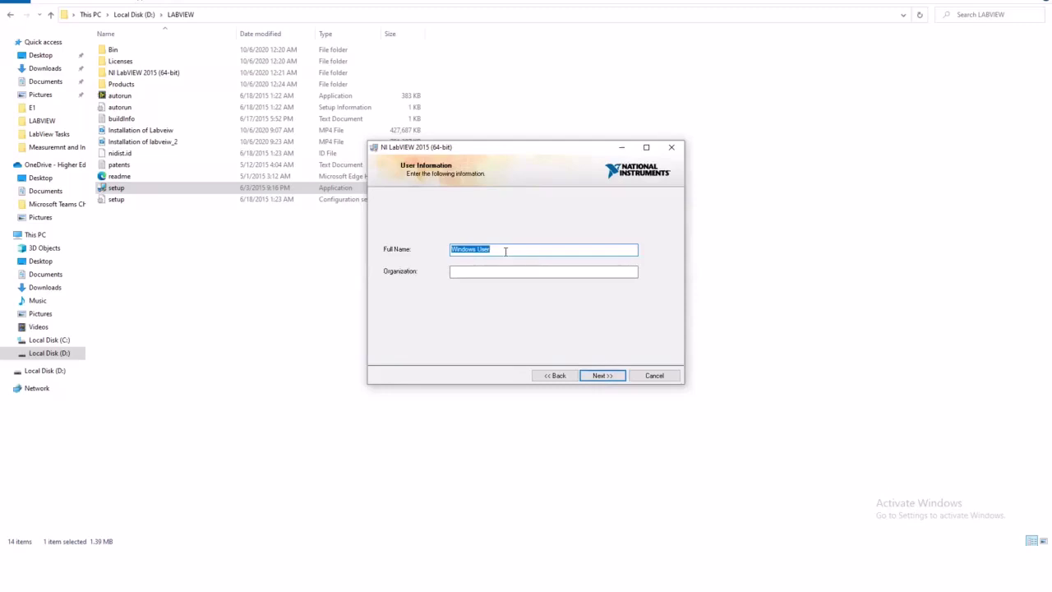
text(GIKI)
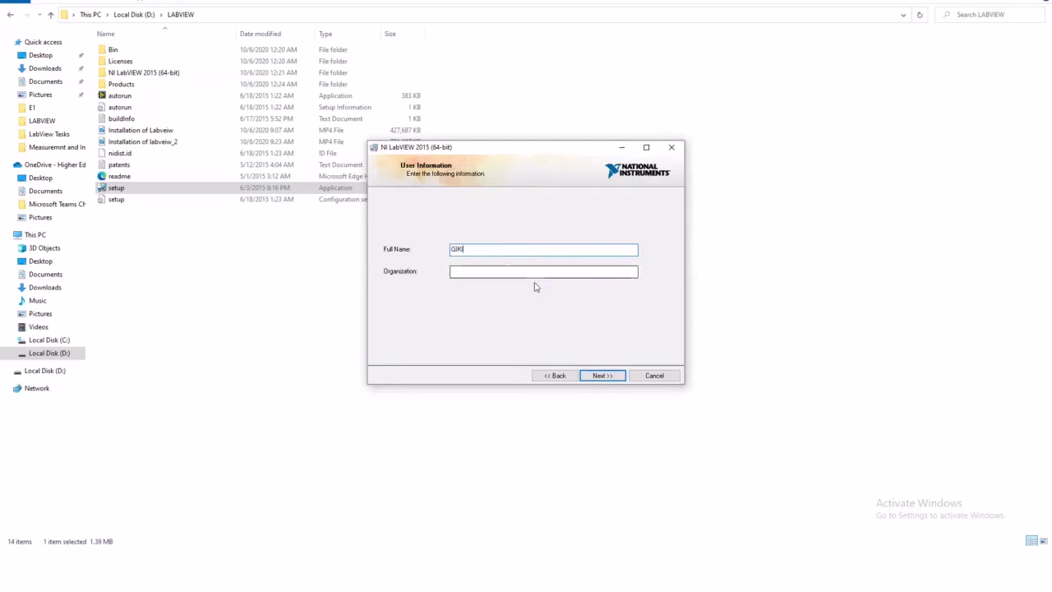
click(621, 377)
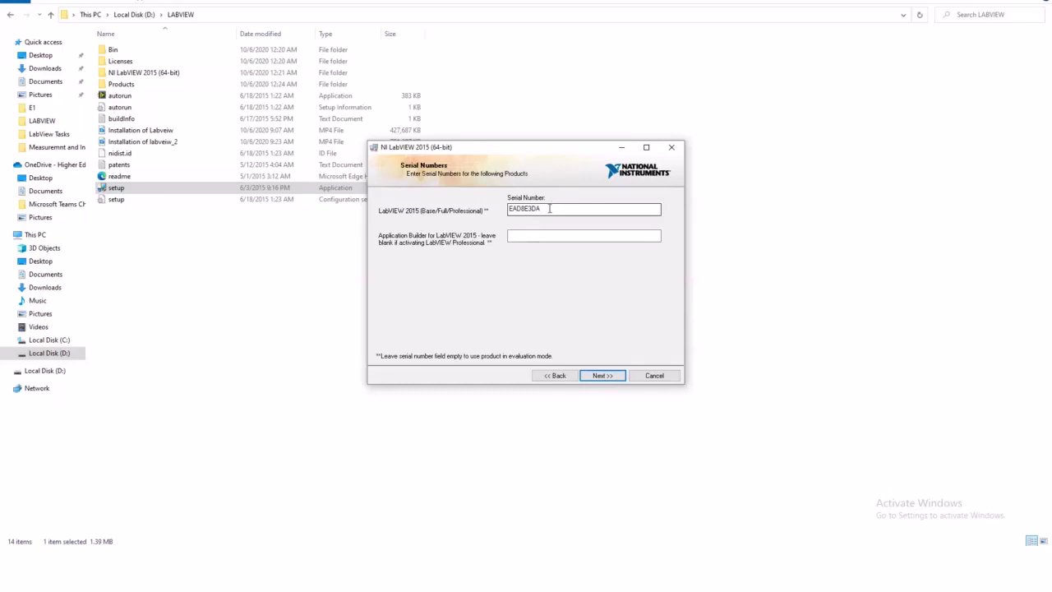
drag(551, 209, 503, 207)
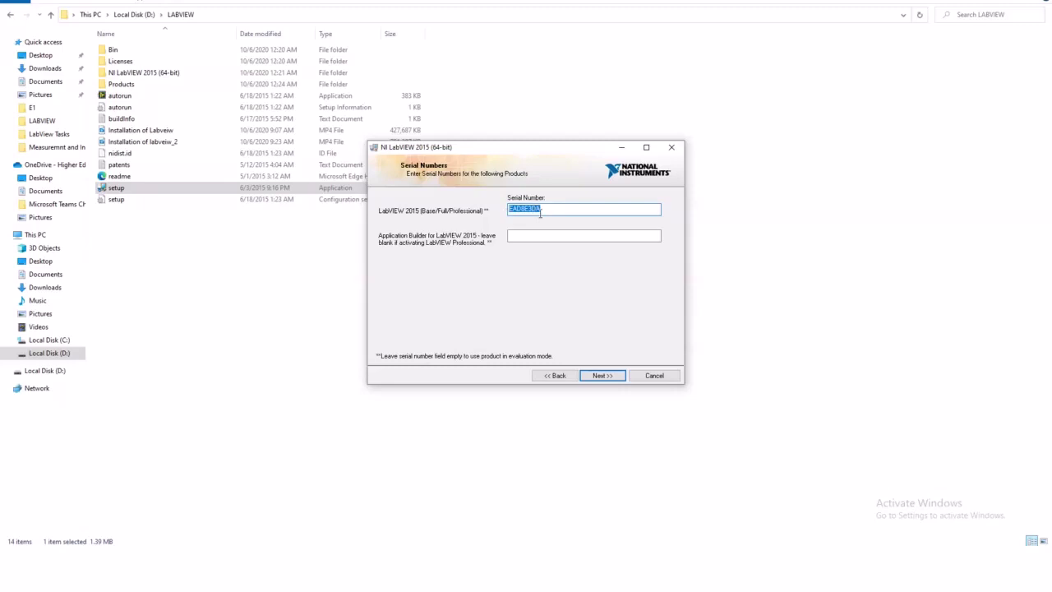
key(BackSpace)
- Open the ni_labviewkg keygen from the Crack folder and fetch the disk volume serial EAD8E3DA
double_click(154, 74)
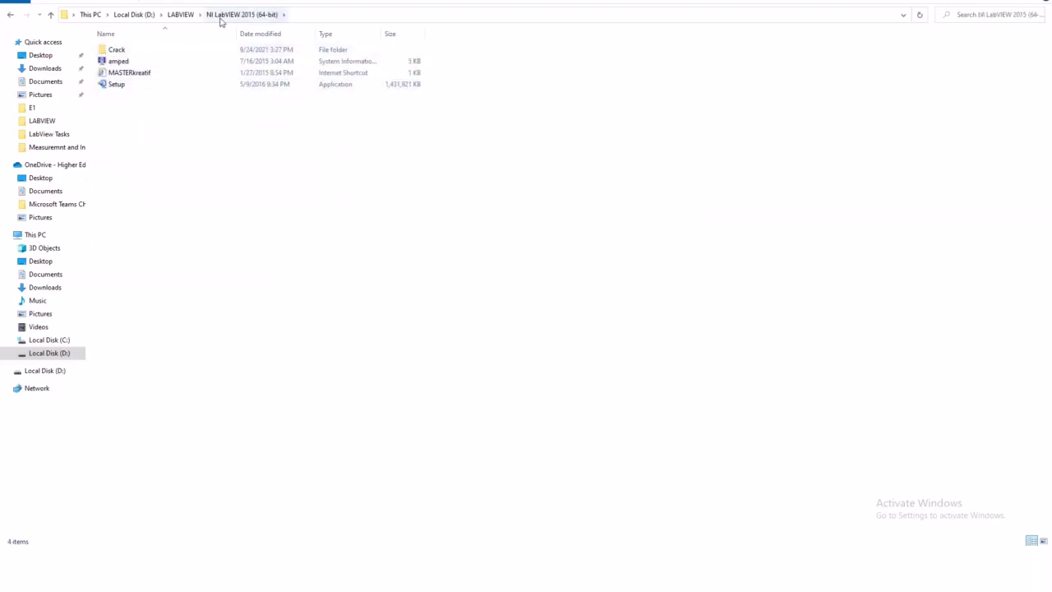
double_click(131, 51)
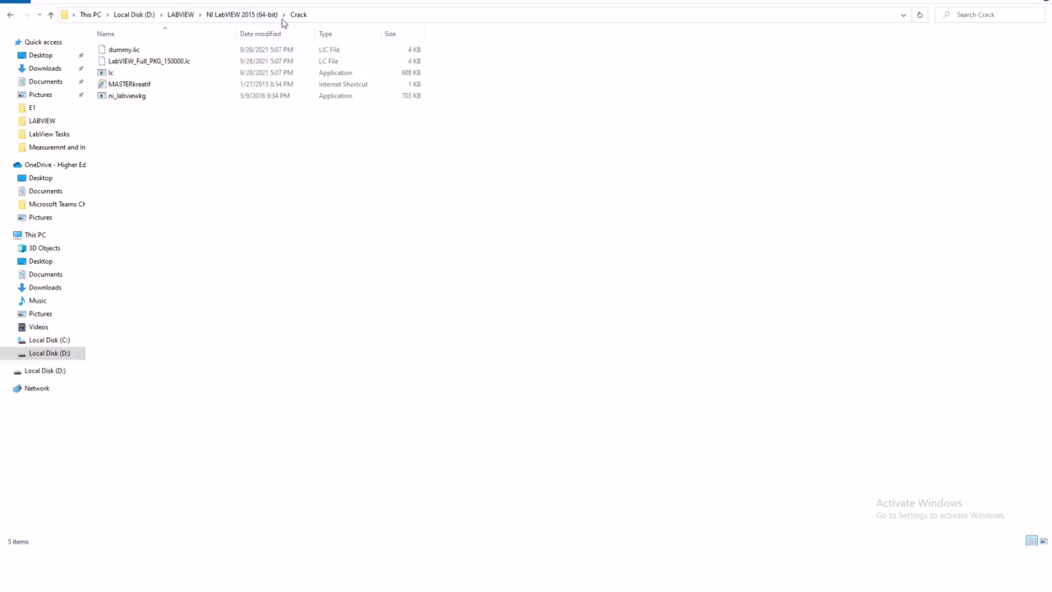
click(138, 98)
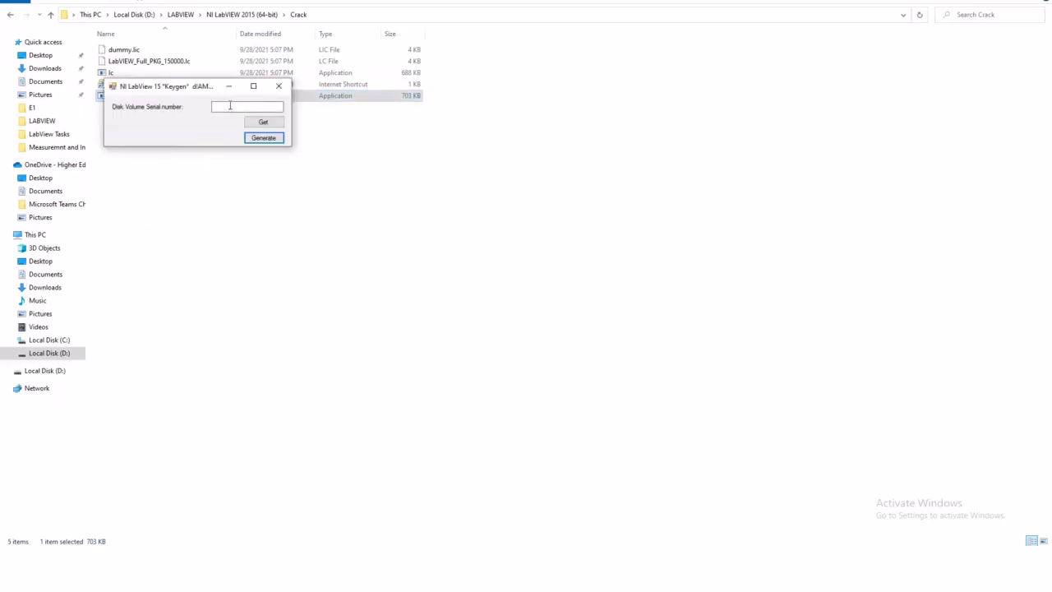
click(235, 105)
click(263, 123)
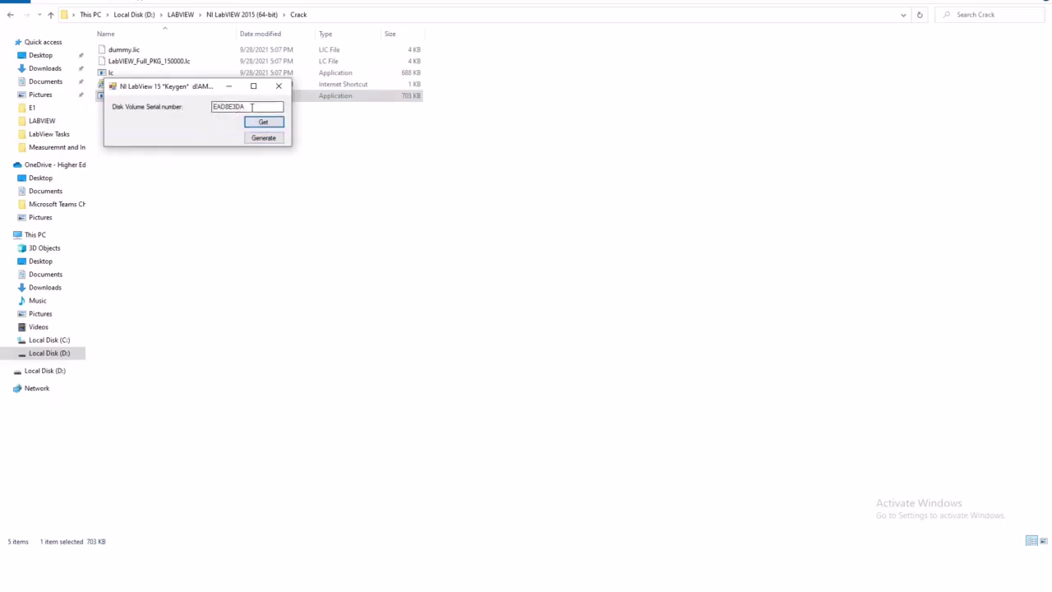
drag(252, 107, 211, 112)
key(ctrl+c)
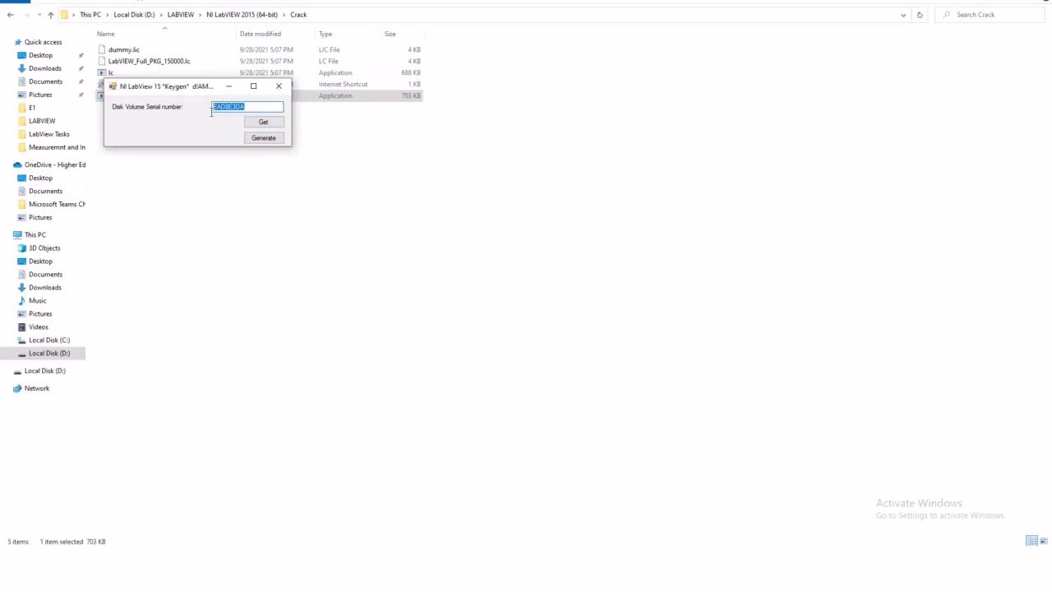
right_click(230, 107)
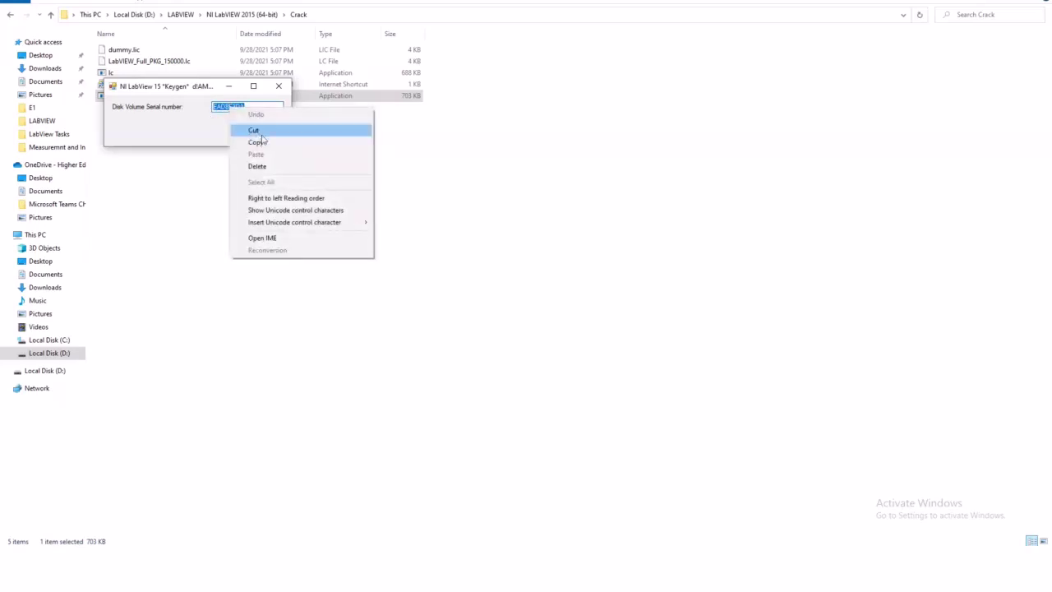
click(258, 141)
key(alt+Tab)
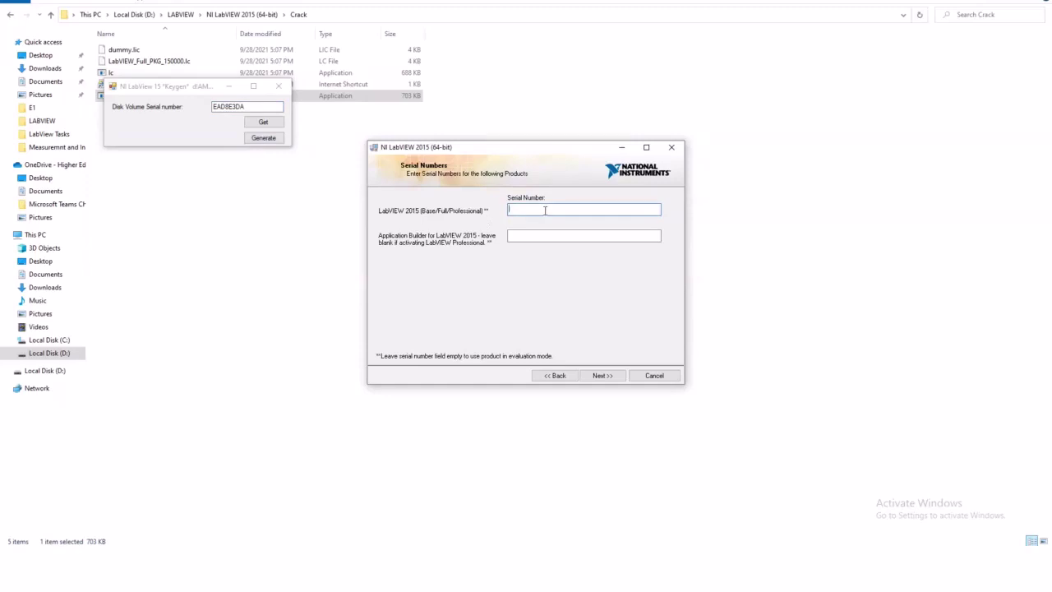
key(ctrl+v)
- Continue past the Application Builder serial, default destination folders and default features
click(539, 236)
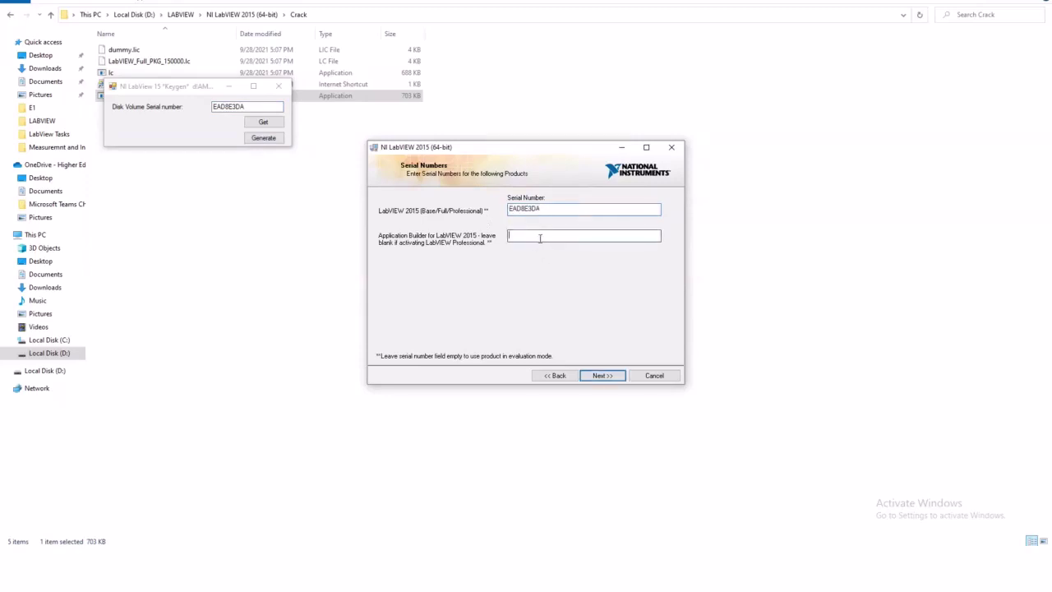
click(597, 375)
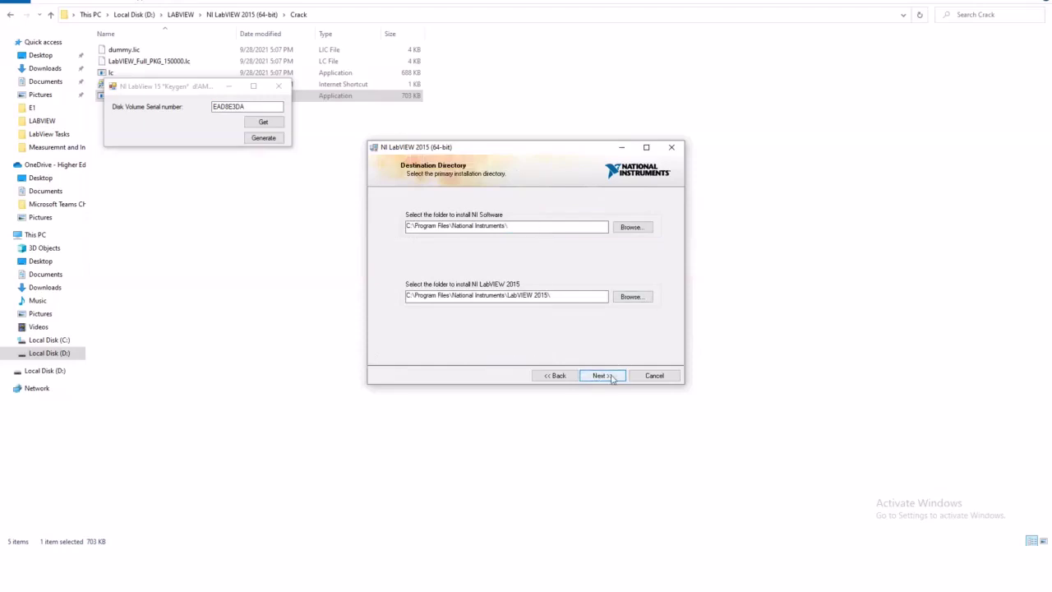
click(608, 376)
click(609, 376)
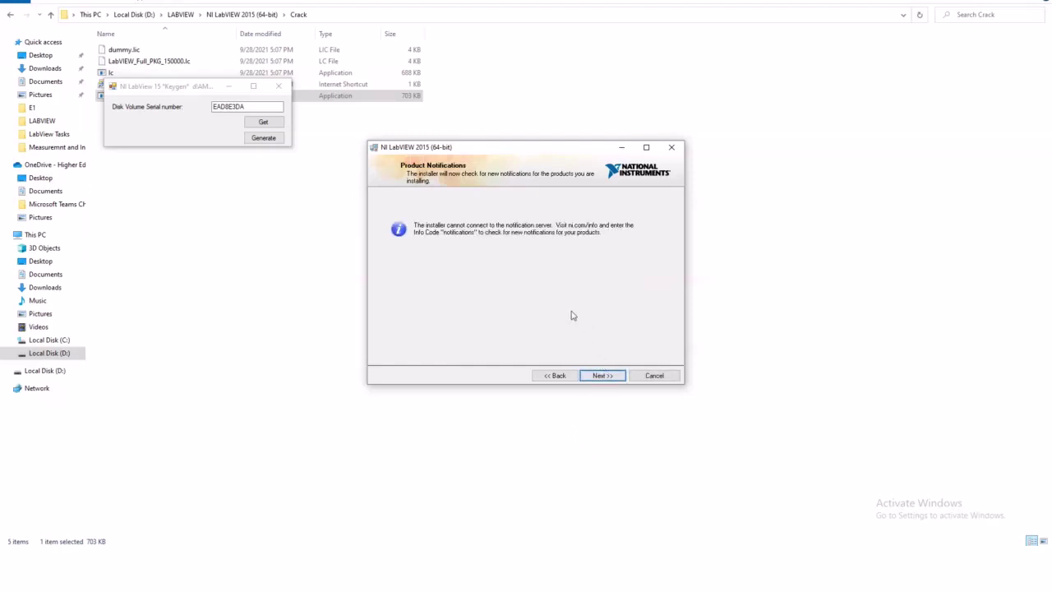
- Start the installation, decline hardware support, and close the completed installer to begin activation
click(603, 378)
click(608, 376)
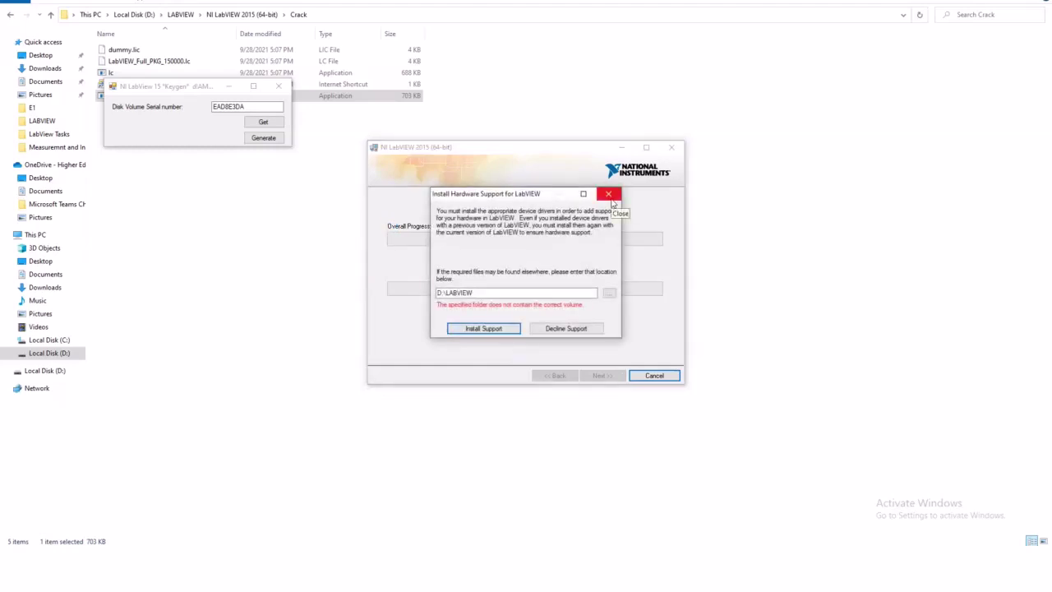
click(608, 195)
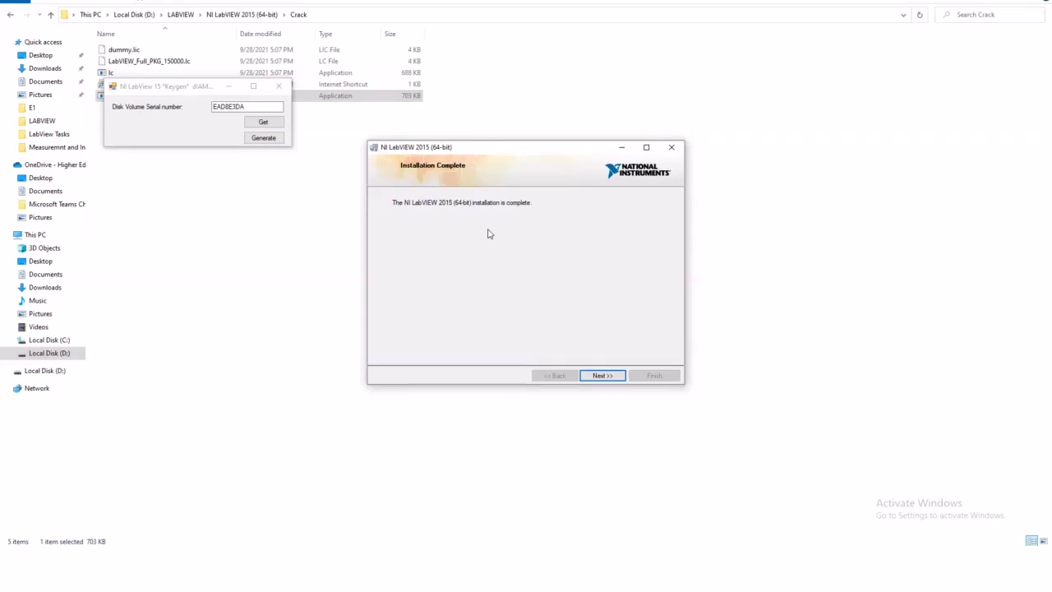
click(604, 378)
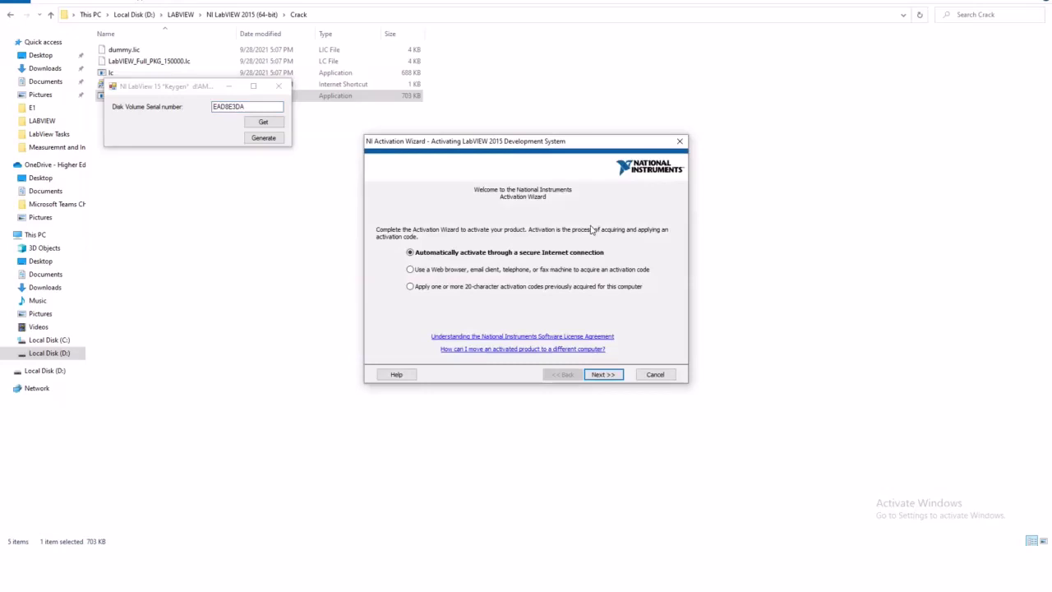
- Close the Activation Wizard, generate the LabVIEW_Full_PKG_150000 license in the keygen, and dismiss both notices
click(679, 142)
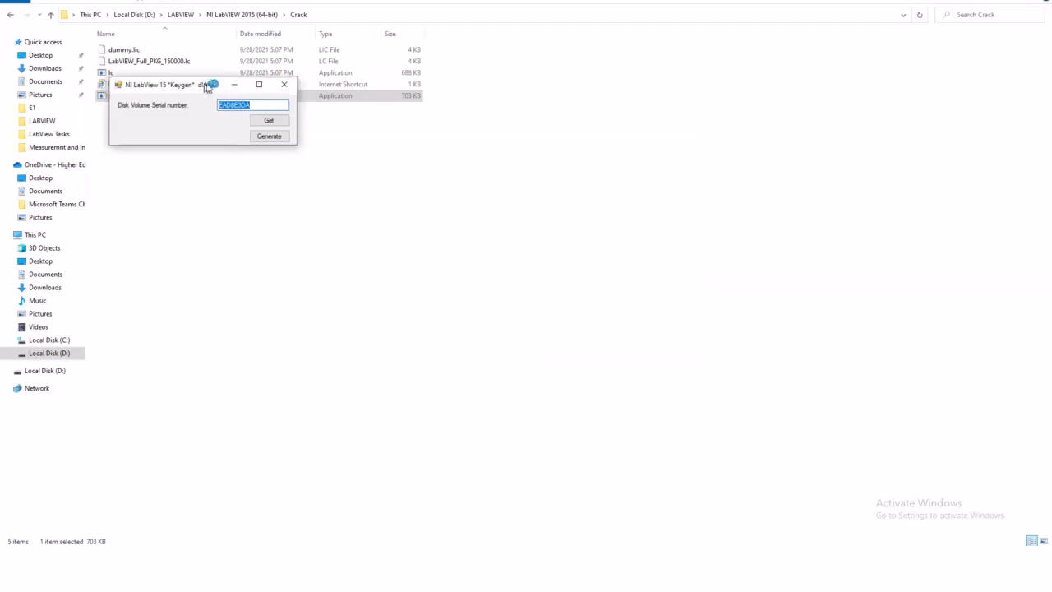
drag(206, 86, 600, 120)
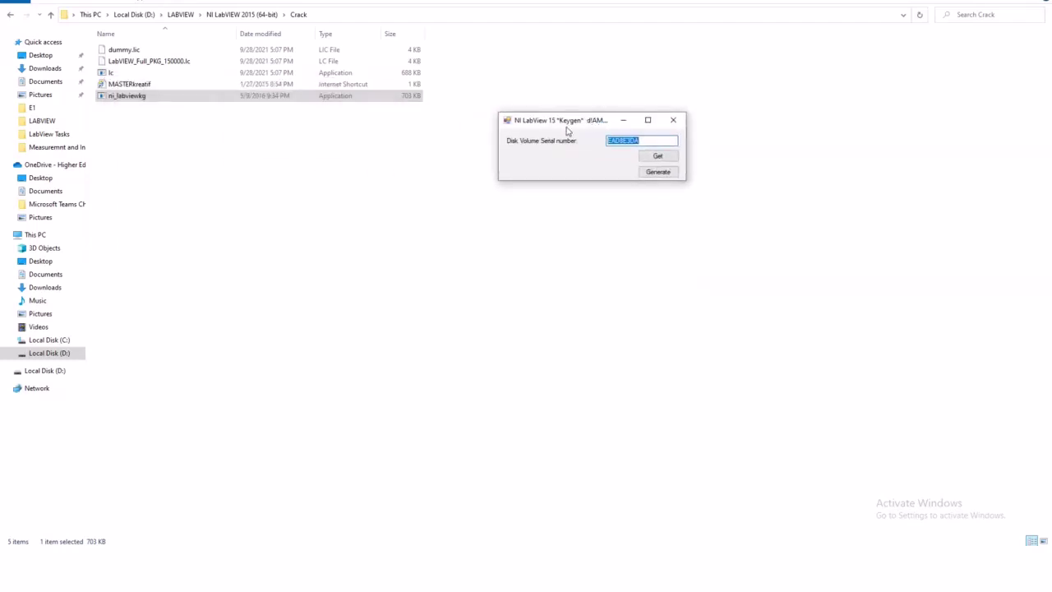
click(651, 141)
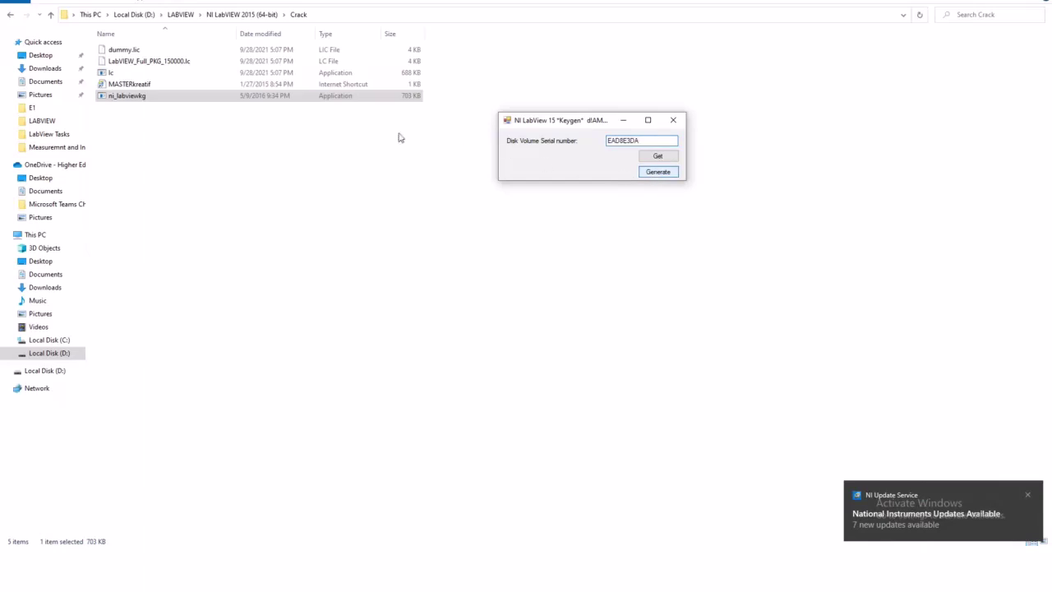
key(Return)
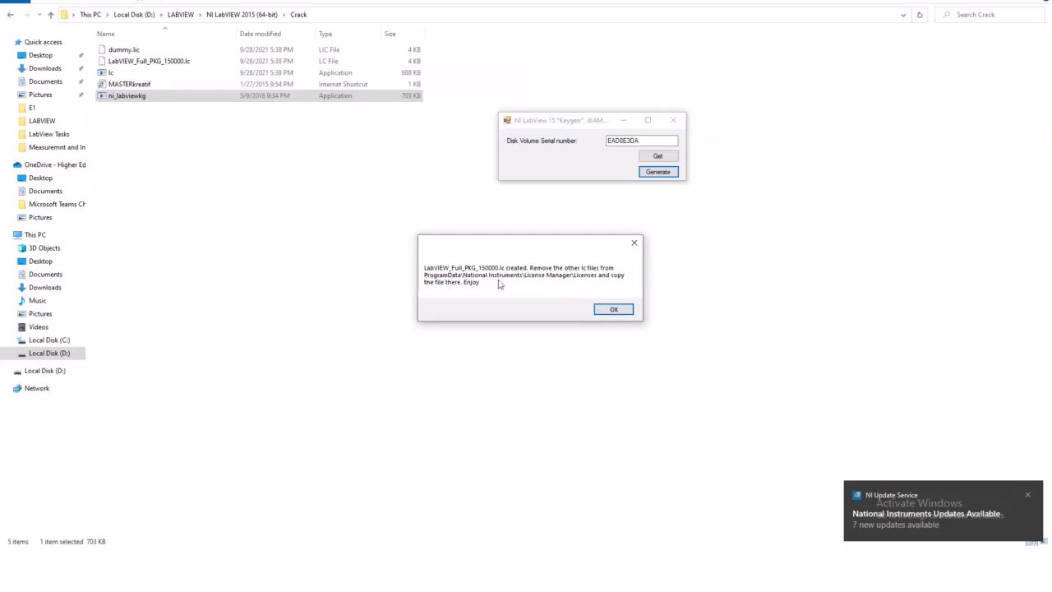
click(614, 309)
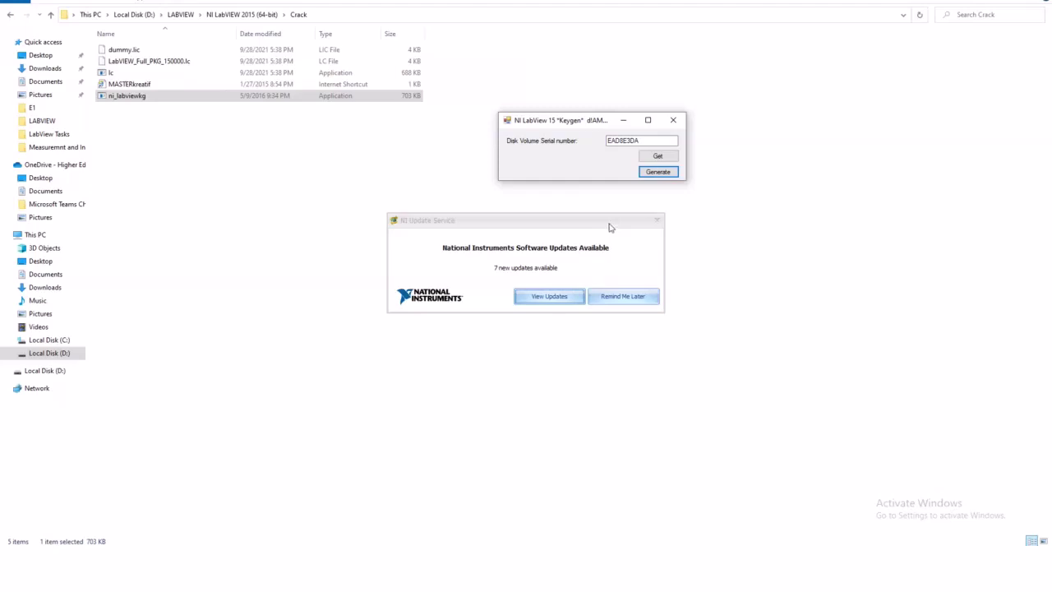
click(660, 222)
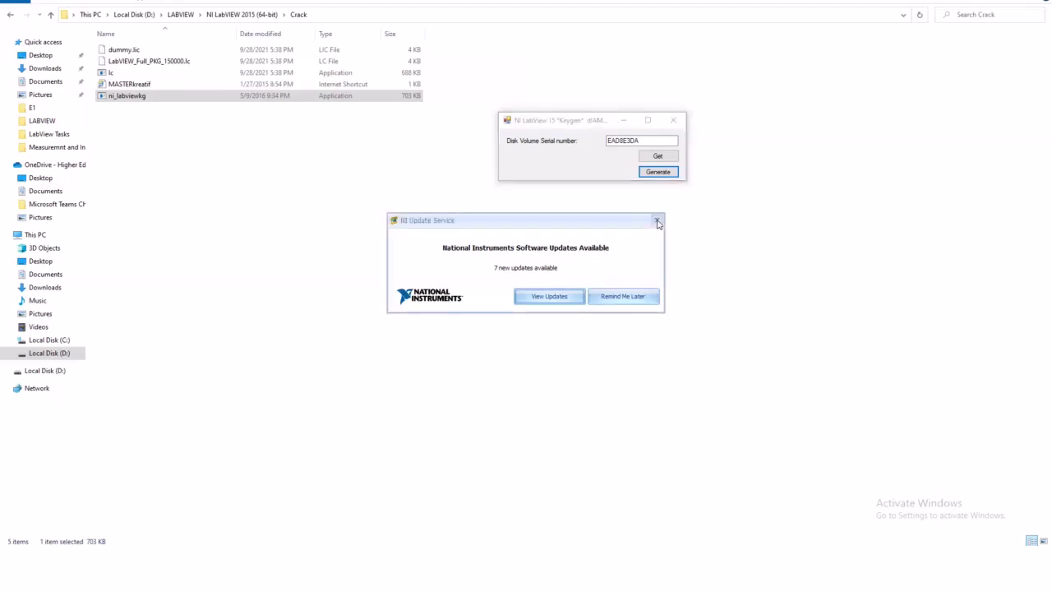
- Copy the generated .lc license file and show hidden items on drive C:
right_click(130, 64)
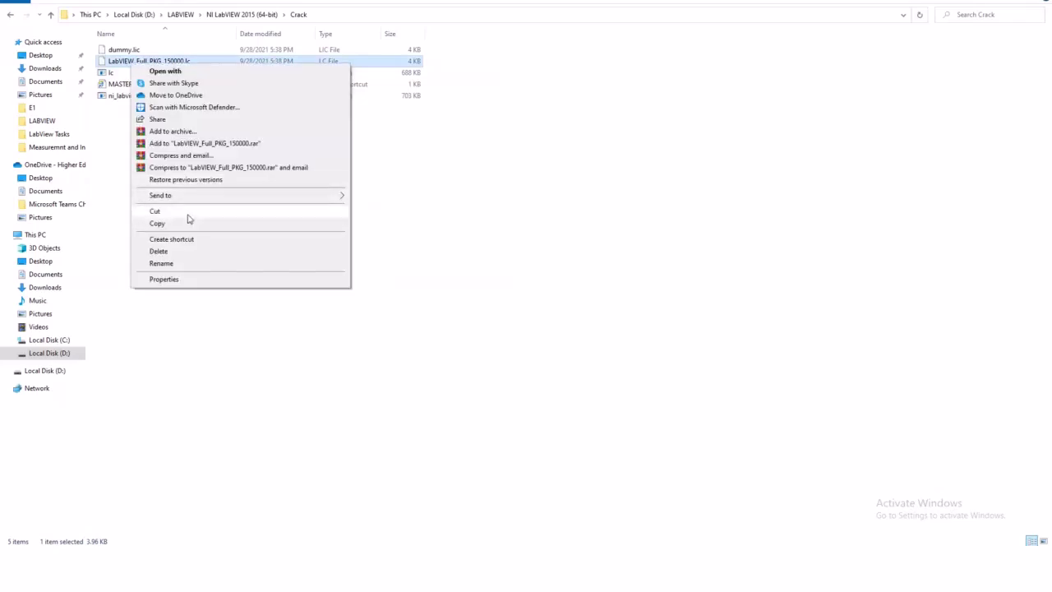
click(183, 225)
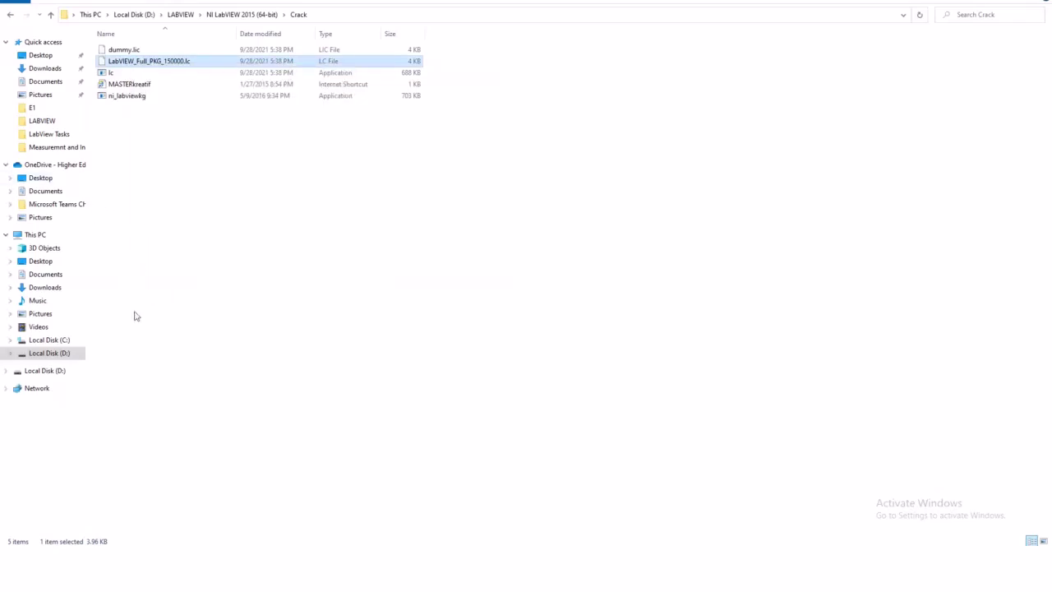
click(57, 341)
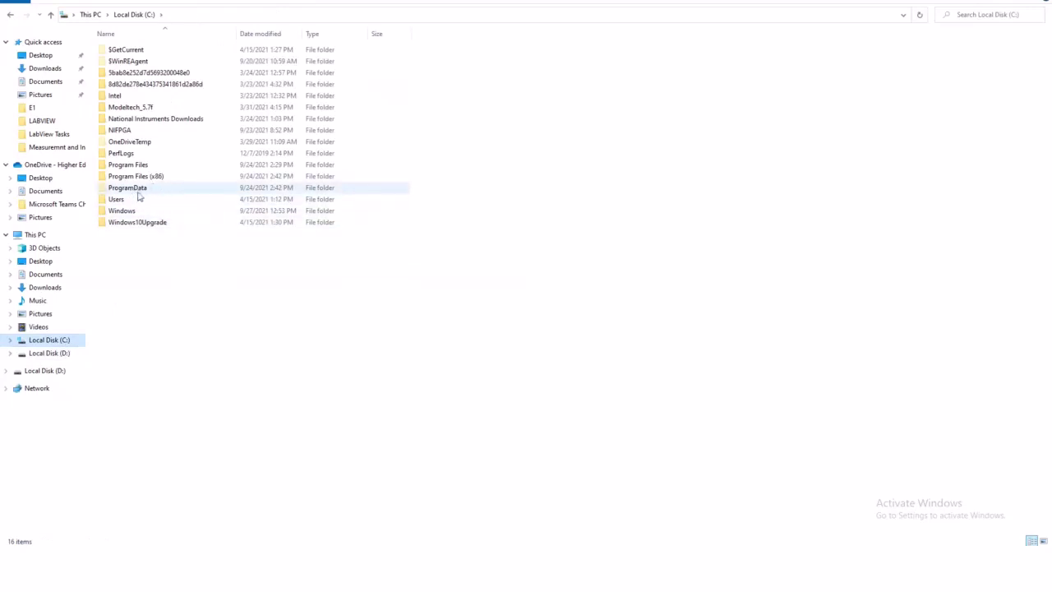
click(107, 2)
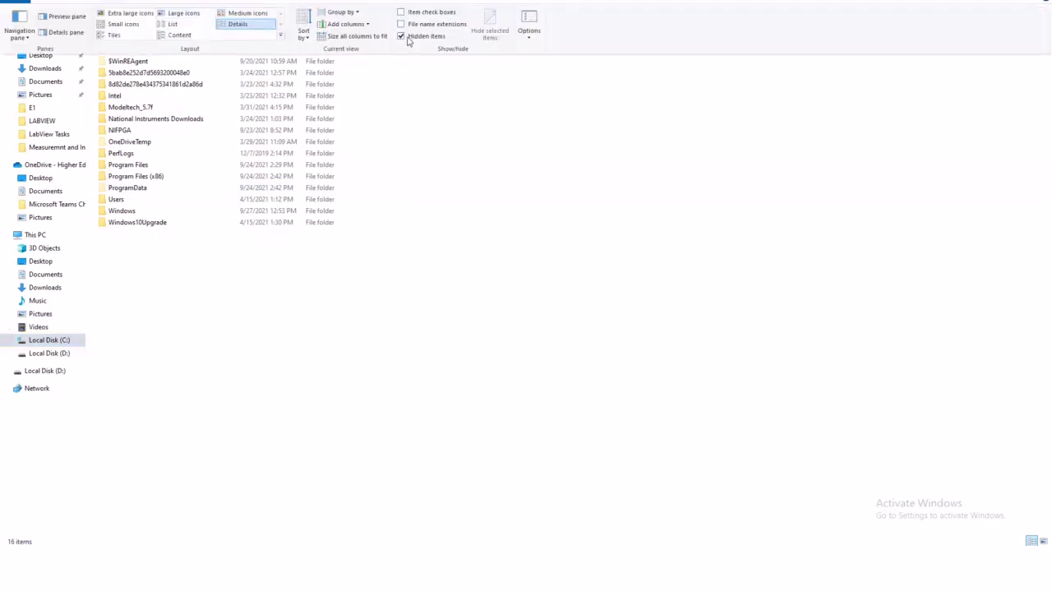
click(407, 38)
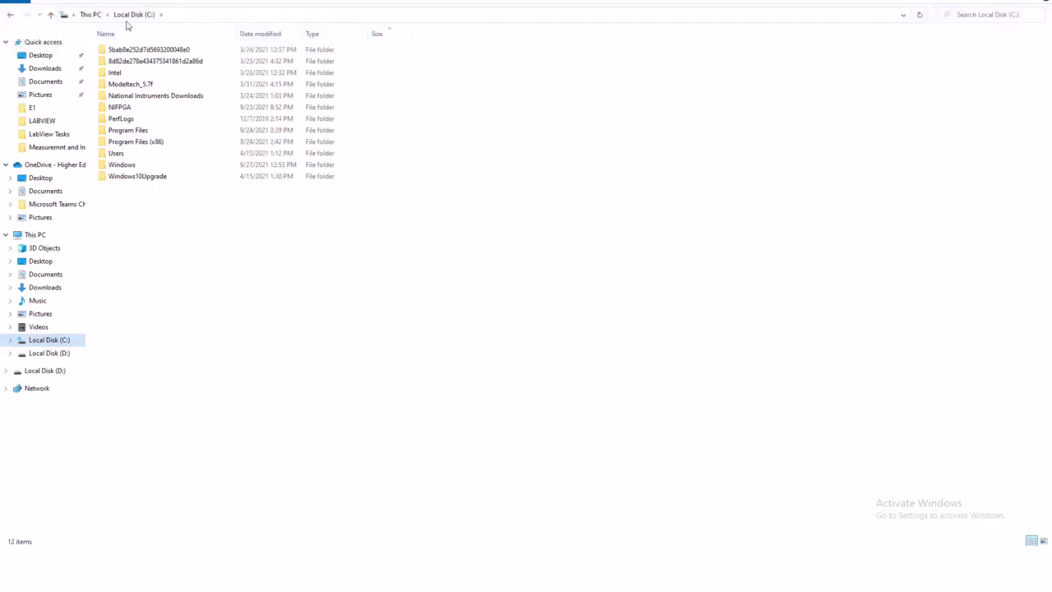
click(104, 3)
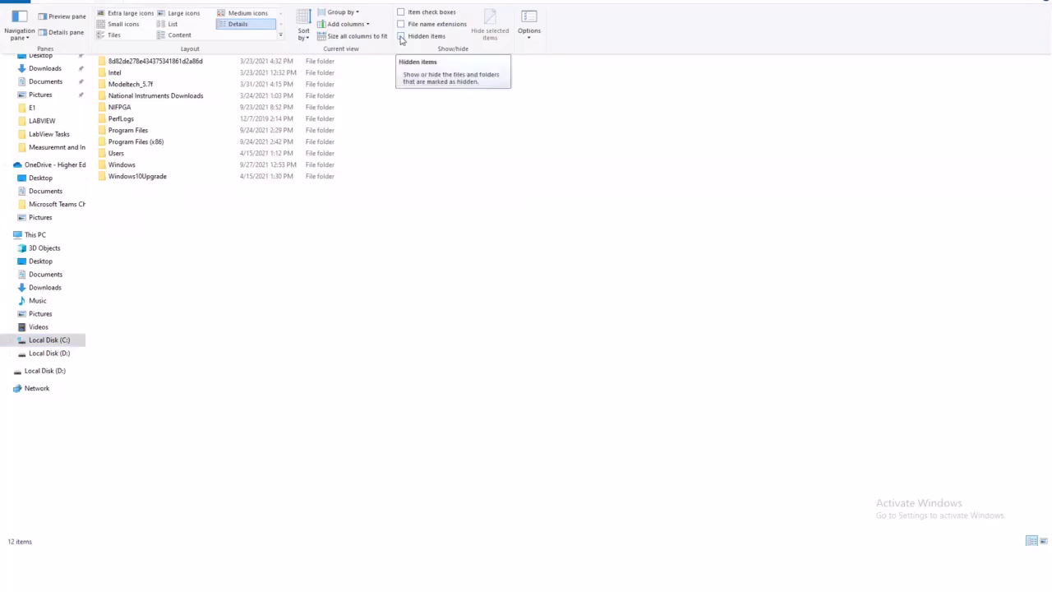
click(400, 38)
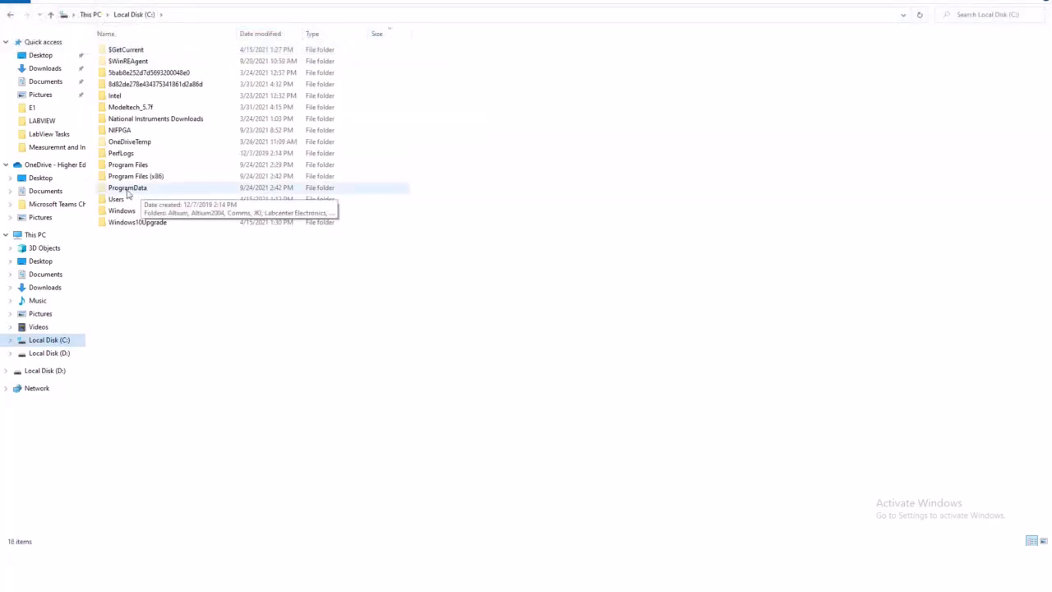
- Navigate into ProgramData\National Instruments\License Manager\Licenses
double_click(127, 189)
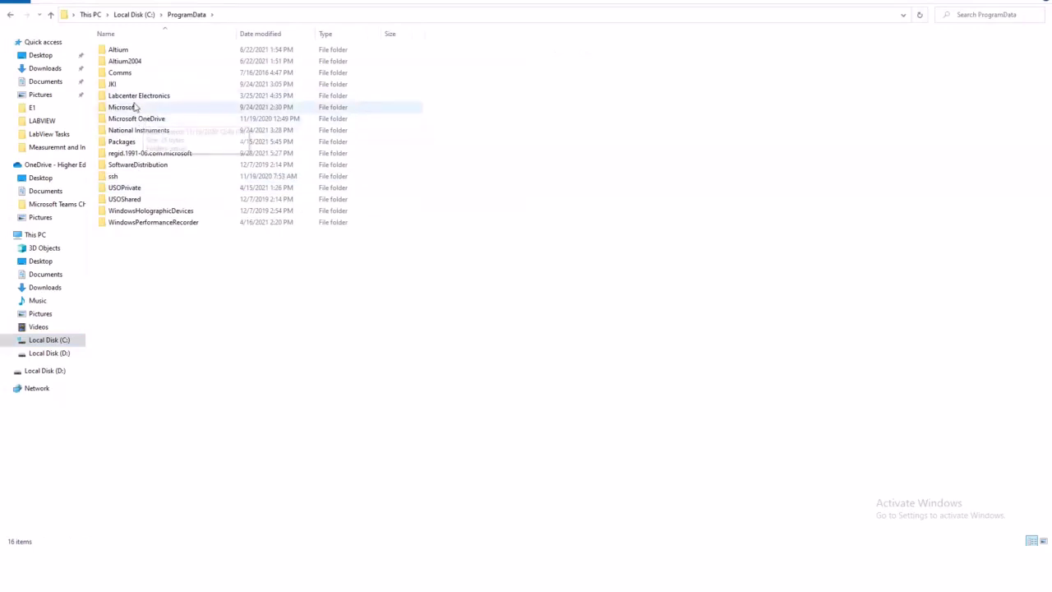
double_click(137, 132)
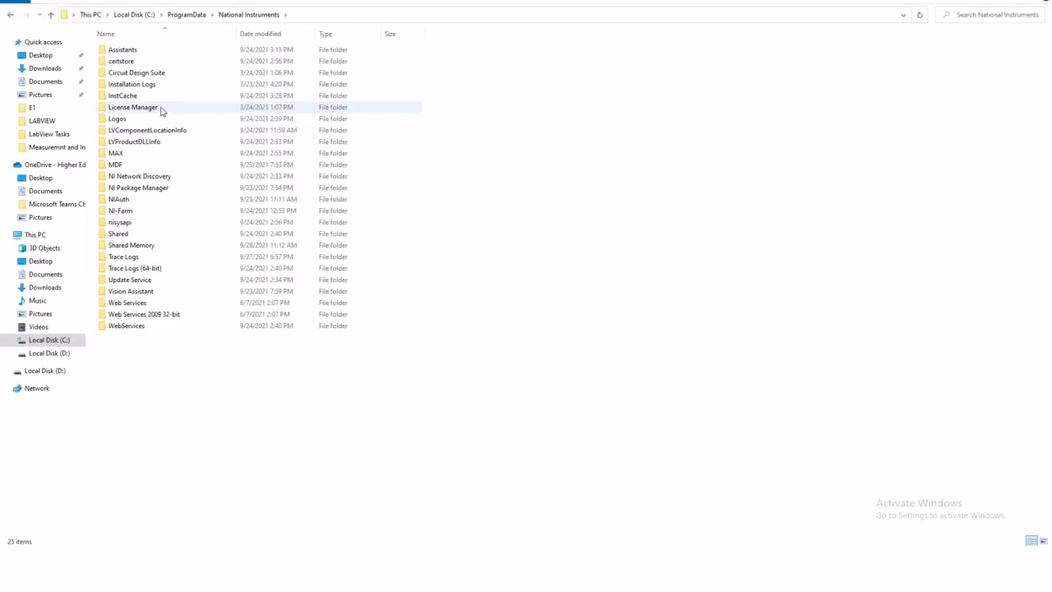
double_click(161, 111)
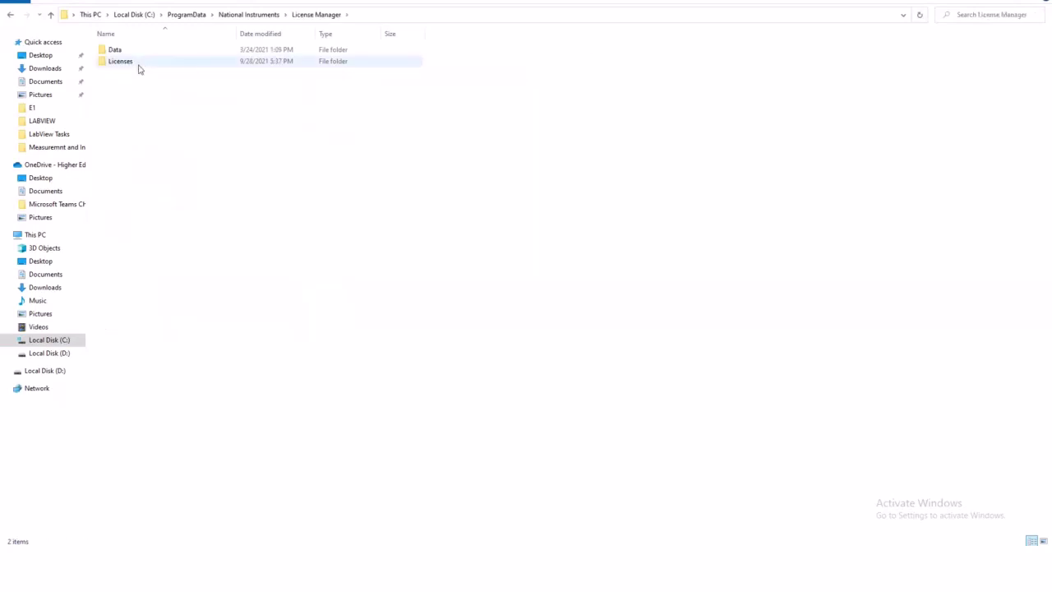
double_click(136, 64)
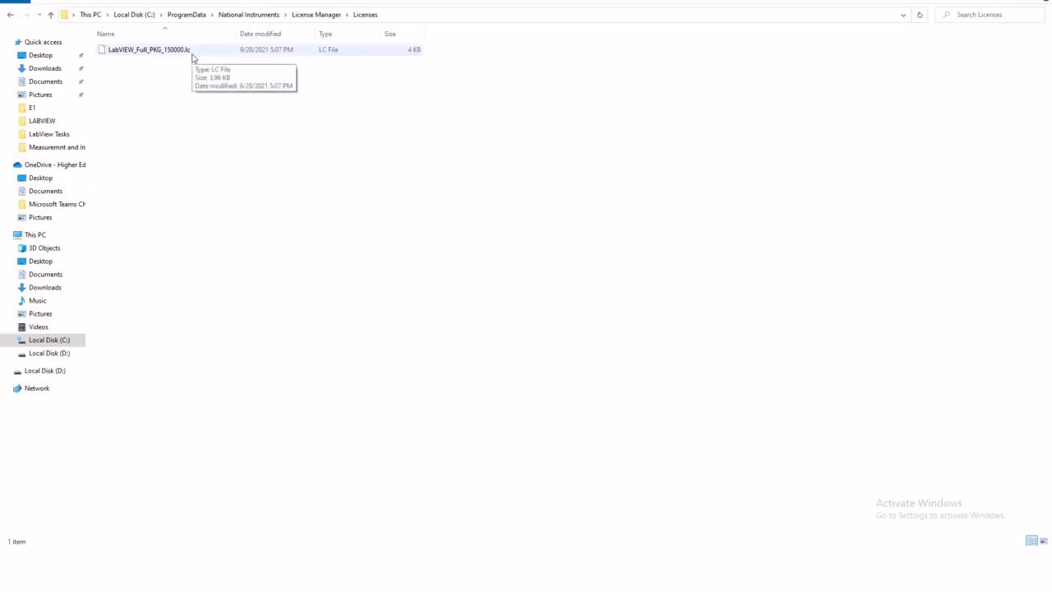
- Delete the old license in Licenses and paste the new LabVIEW_Full_PKG_150000.lc there
right_click(192, 105)
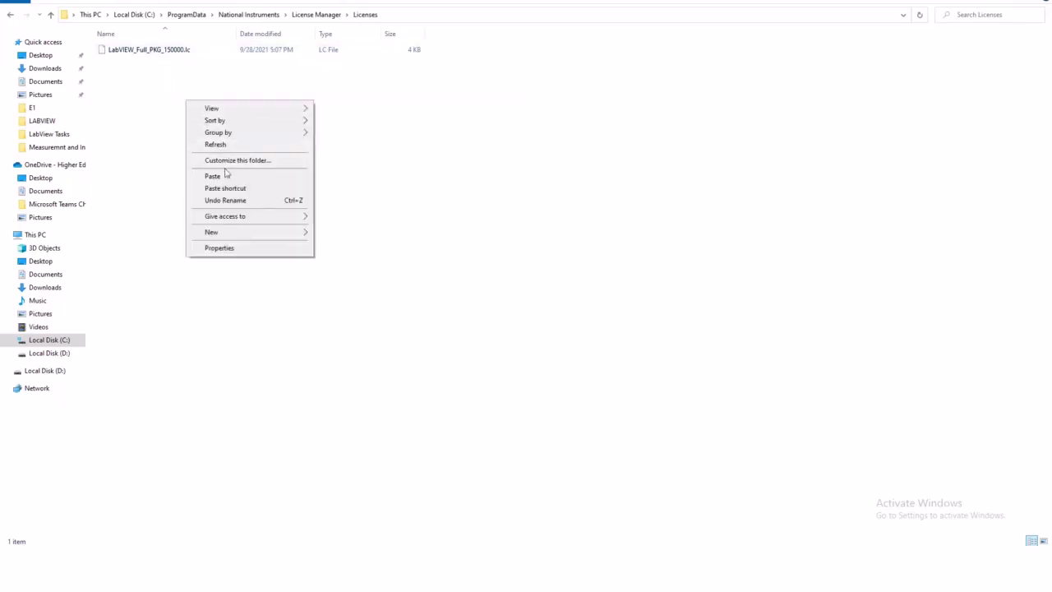
click(168, 86)
drag(169, 84, 162, 49)
right_click(161, 48)
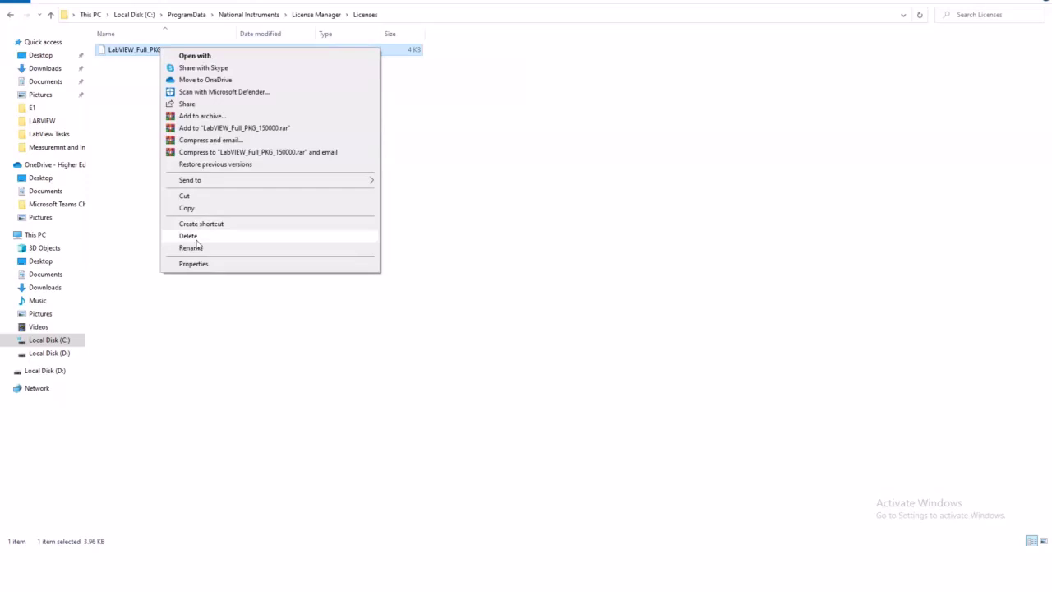
click(196, 240)
right_click(183, 87)
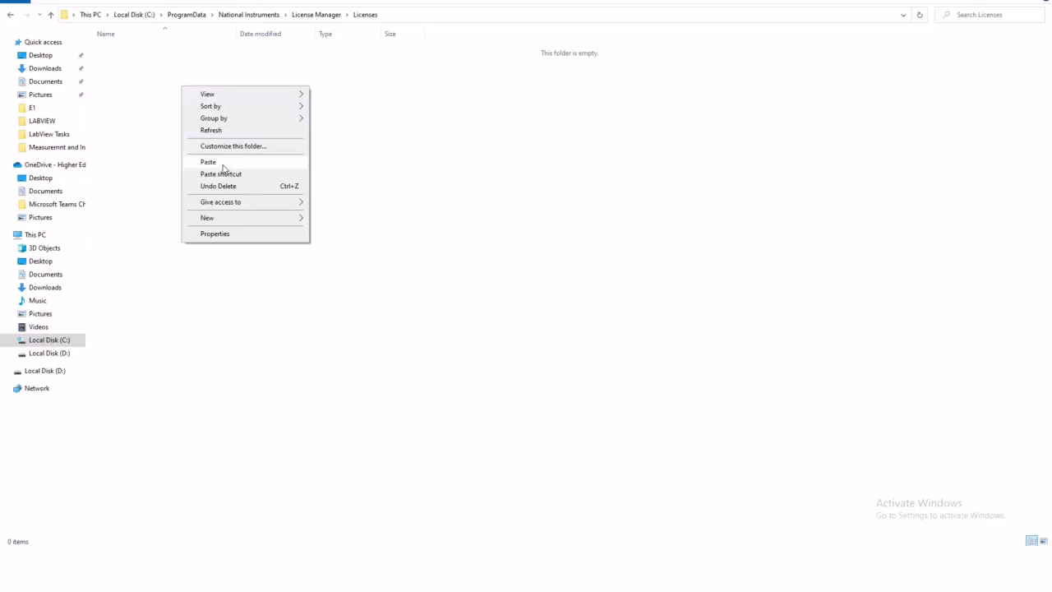
click(212, 162)
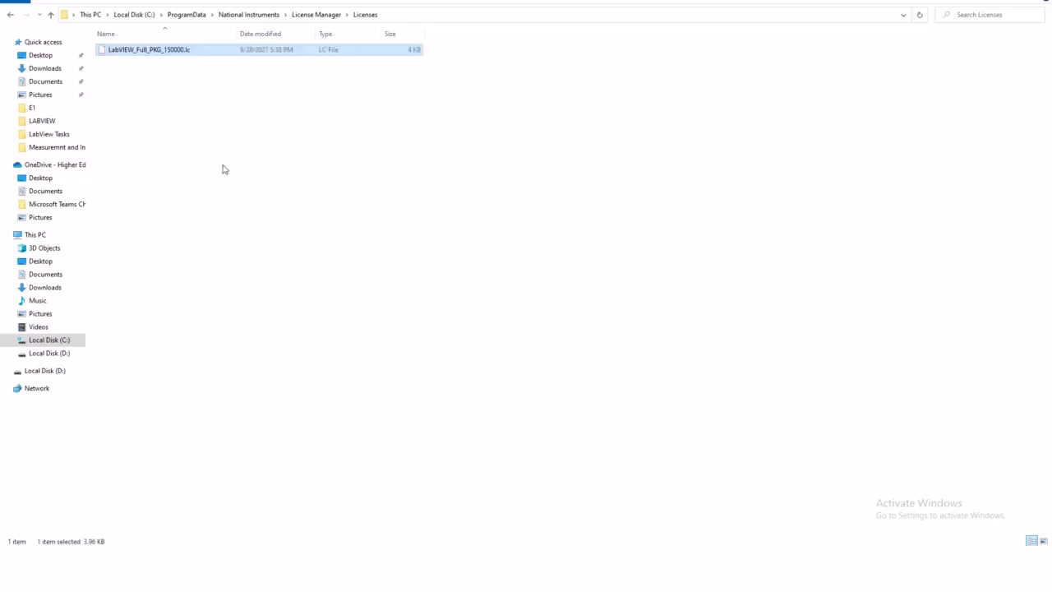
click(158, 67)
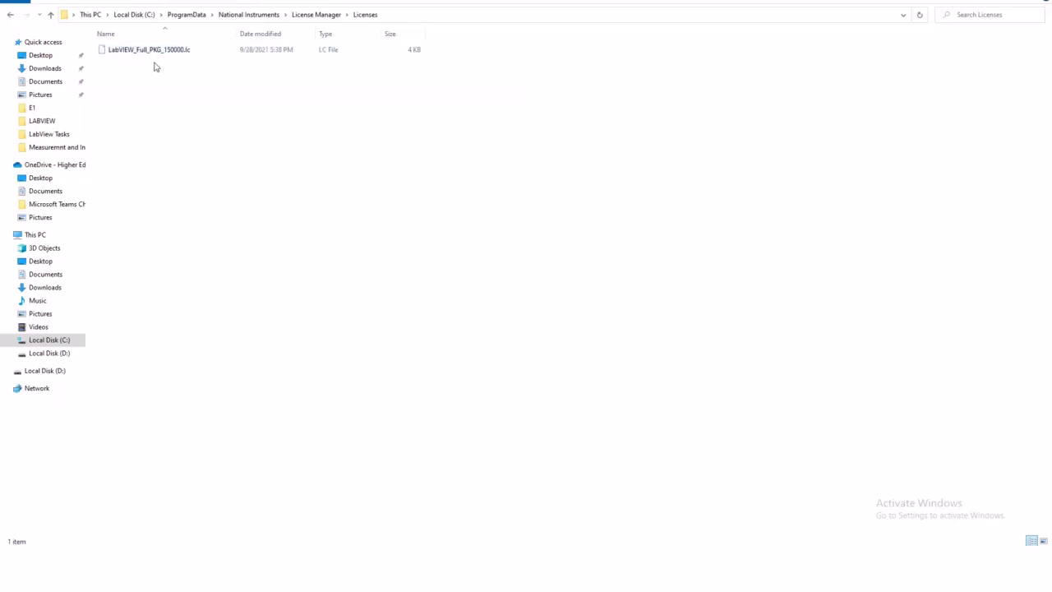
- Return to the License Manager folder and refresh its listing
click(12, 16)
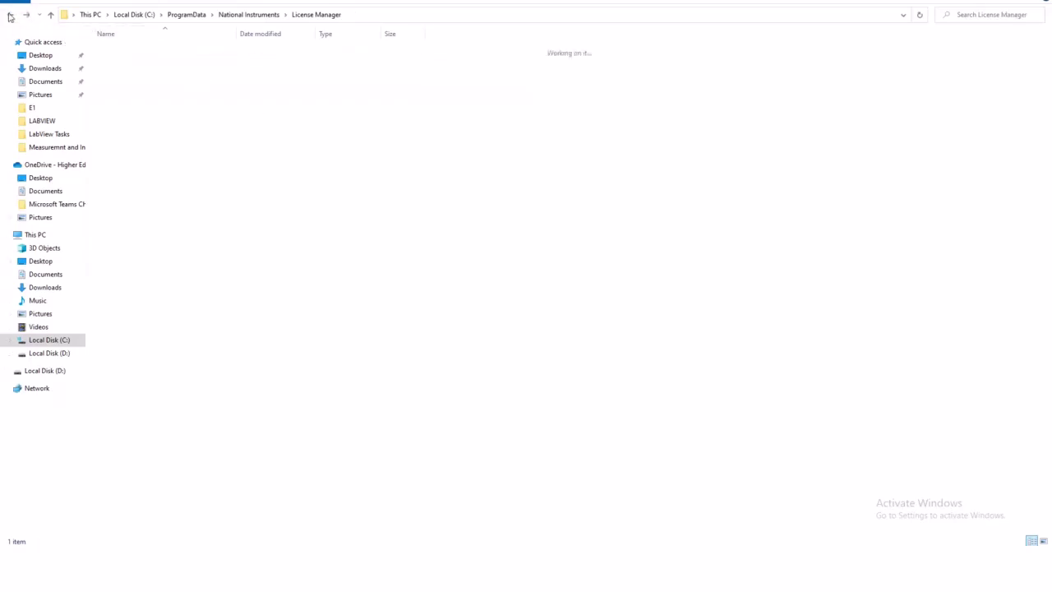
right_click(336, 87)
click(397, 128)
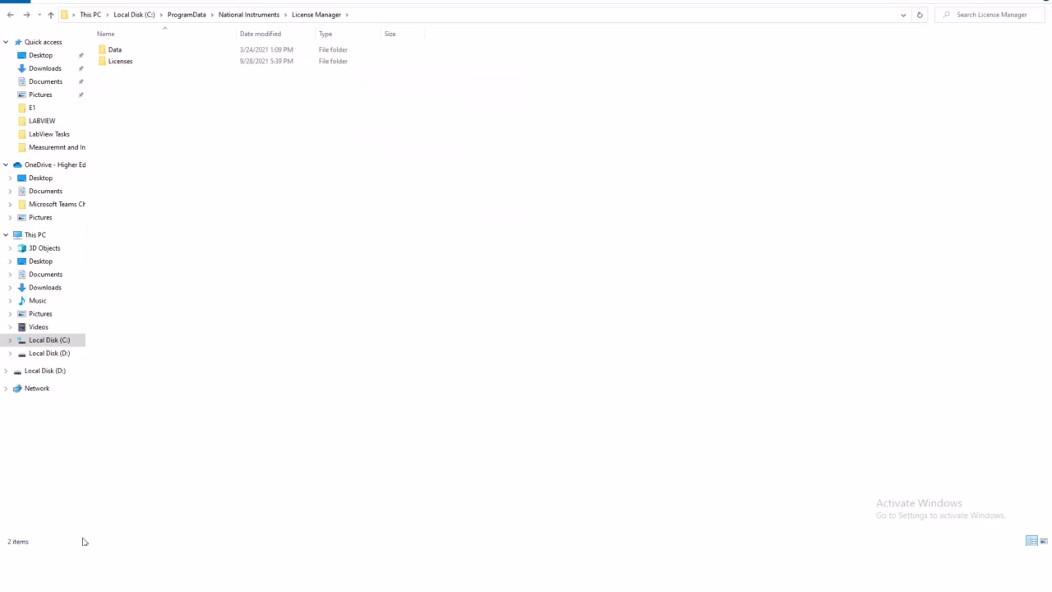
- Start NI LabVIEW 2015 (64-bit) from Recently added and maximize its Getting Started window
click(17, 566)
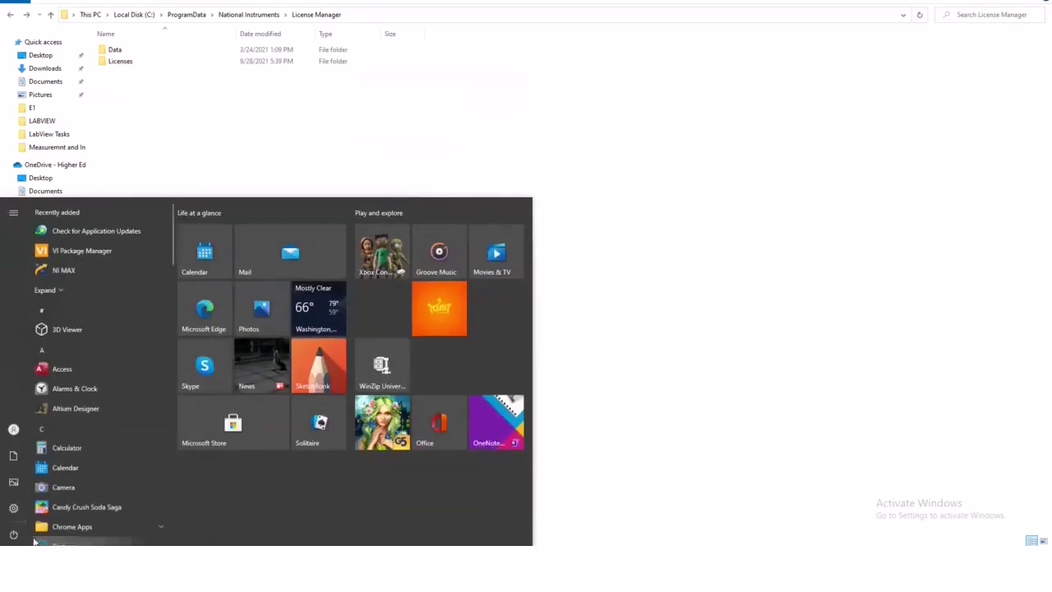
click(66, 292)
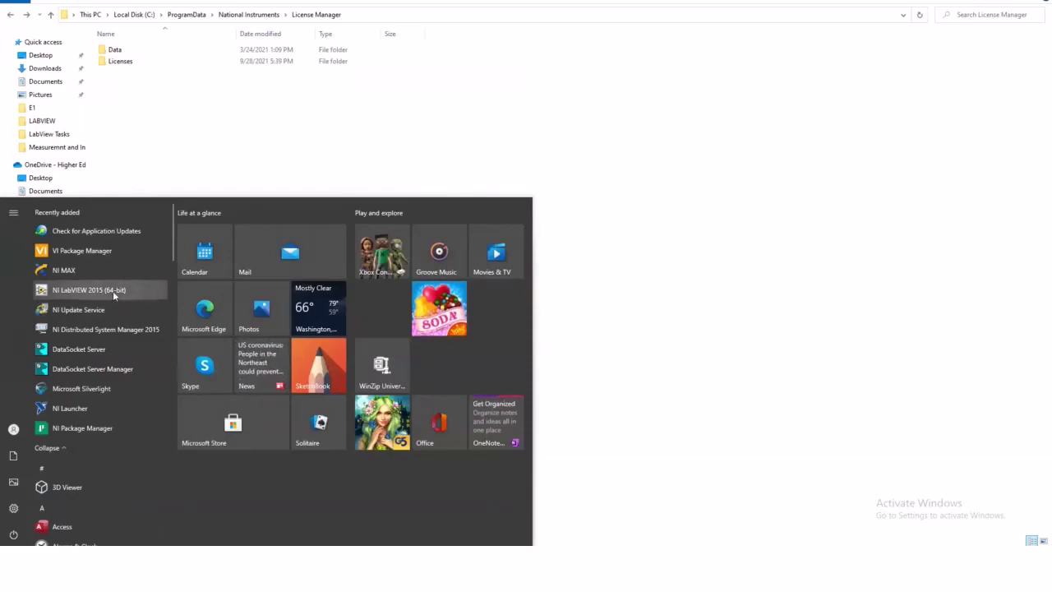
click(113, 291)
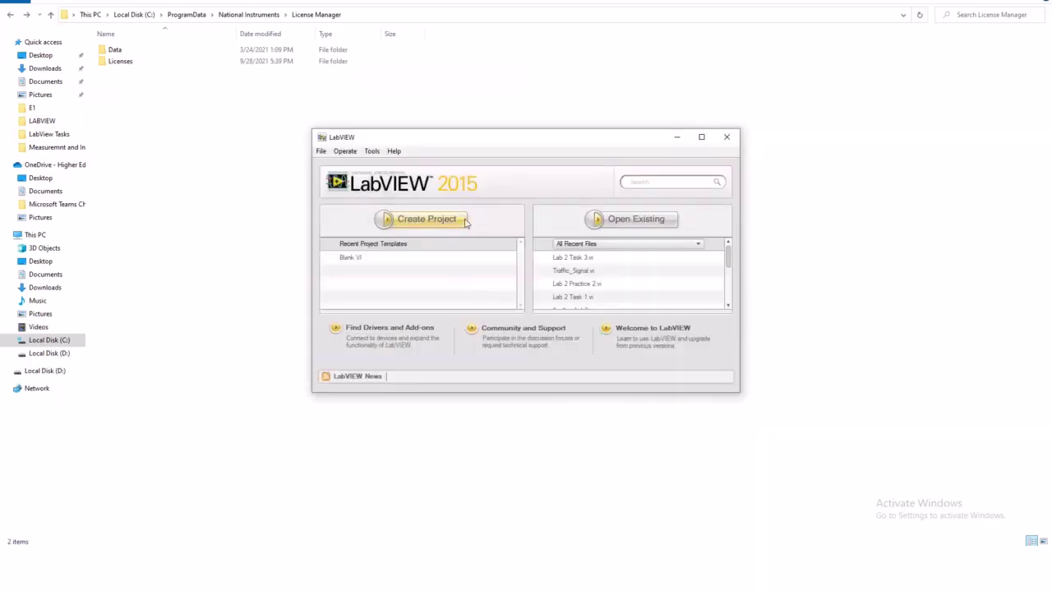
click(702, 137)
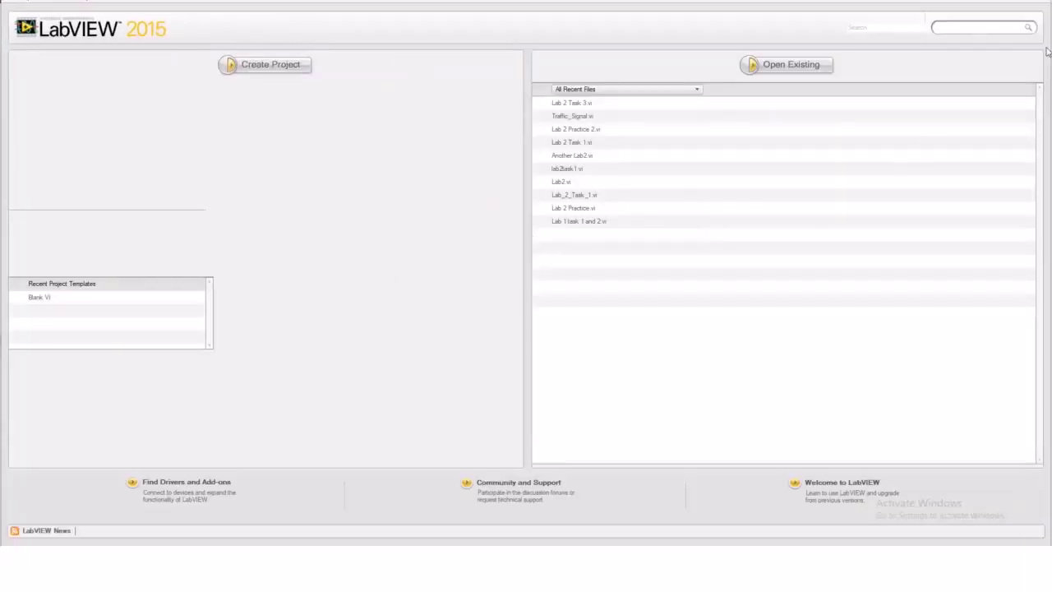